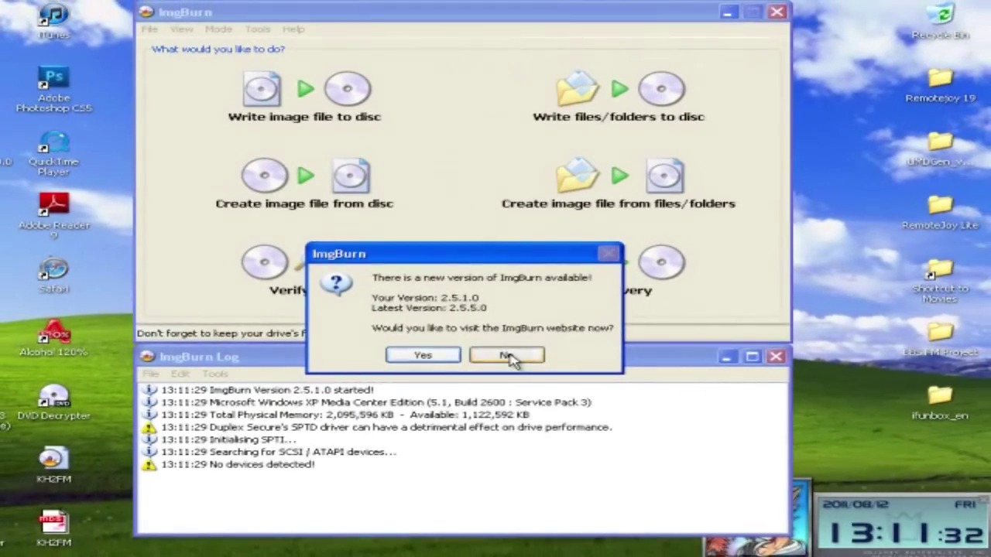
Decline ImgBurn's offer to visit the website for the newer version.
left_click(550, 351)
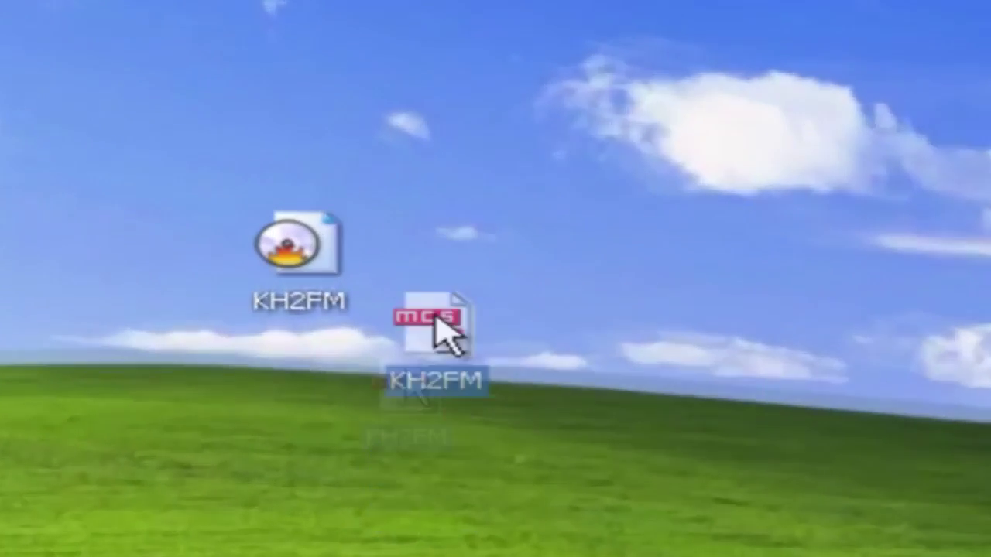
Select the KH2FM image and MDS icons, then bring up options for the KH2FM English rev5 link.
left_click(279, 263)
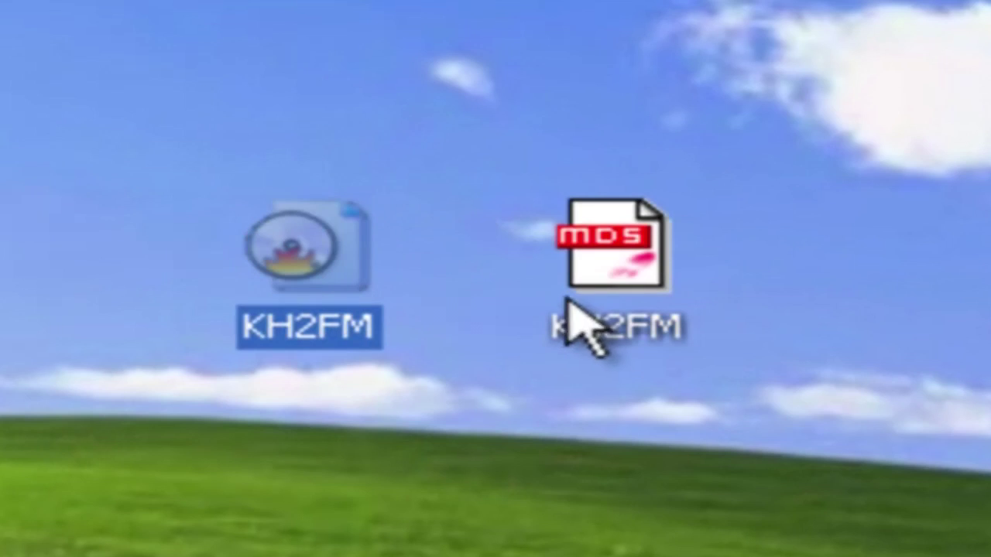
left_click(616, 332)
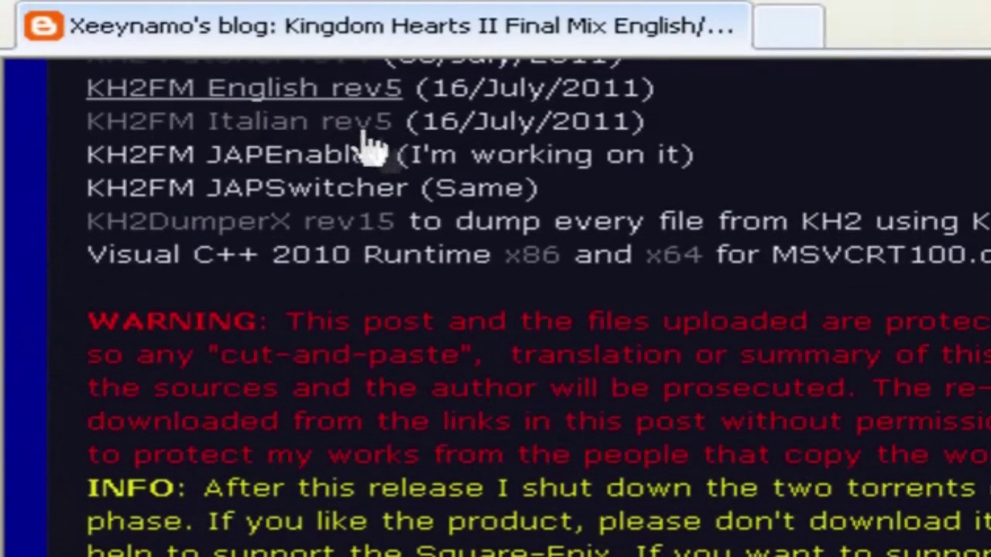
right_click(238, 97)
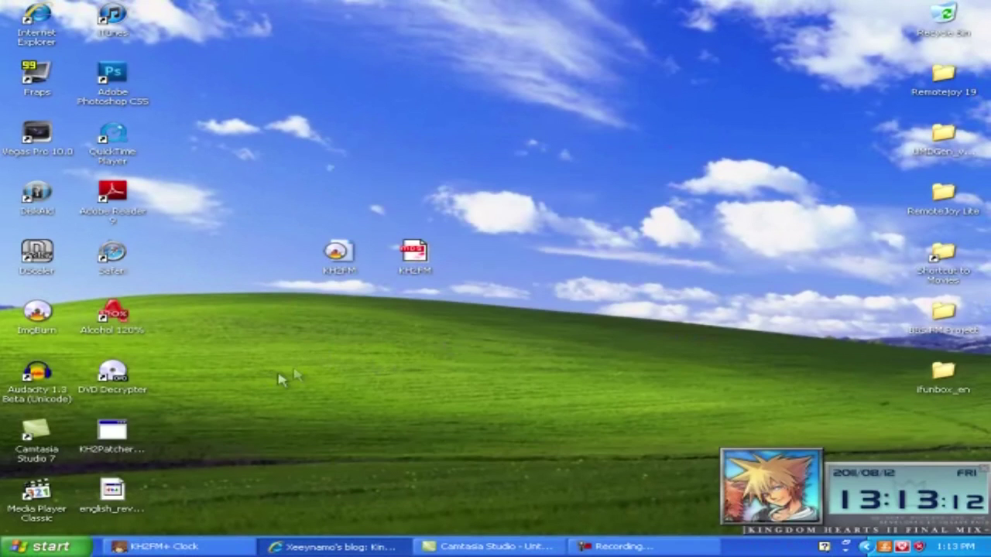
Place KH2PatcherRev4 and english_rev5.kh2patch beside the KH2FM files and minimize Internet Explorer.
mouse_move(112, 432)
left_mouse_down()
mouse_move(366, 322)
mouse_move(346, 316)
left_mouse_up()
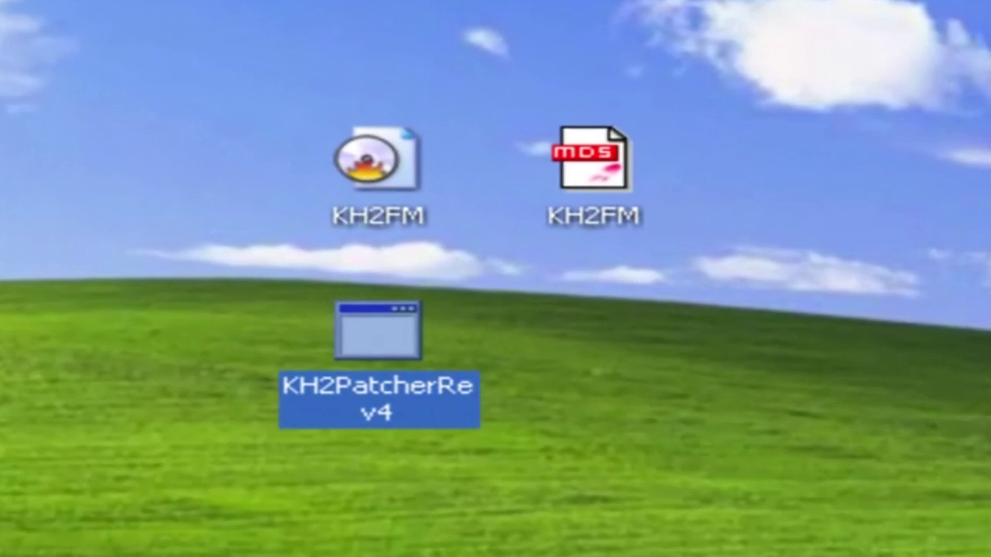
mouse_move(379, 549)
left_mouse_down()
mouse_move(609, 314)
mouse_move(622, 348)
left_mouse_up()
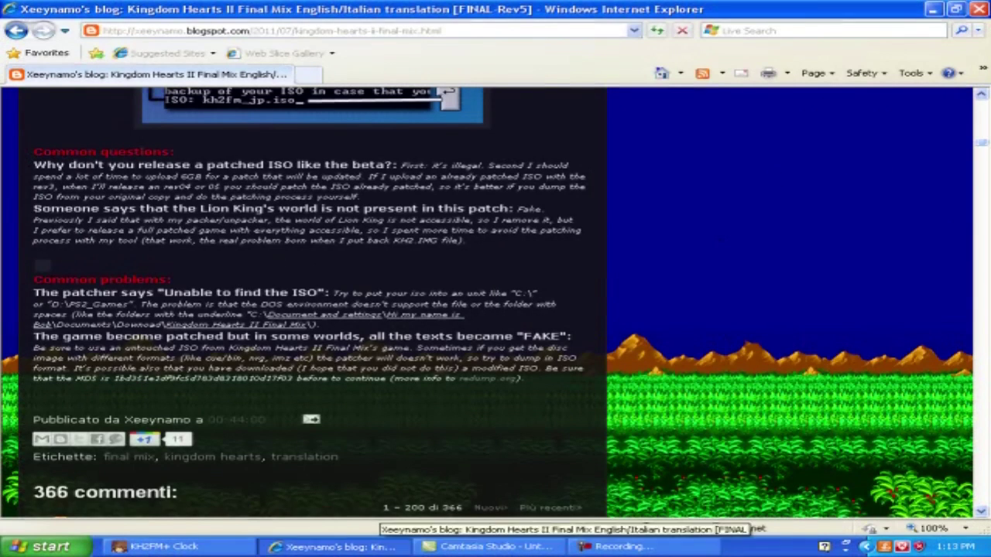
left_click(364, 547)
Open the C:\Patch folder through My Computer and Local Disk (C:).
key("super")
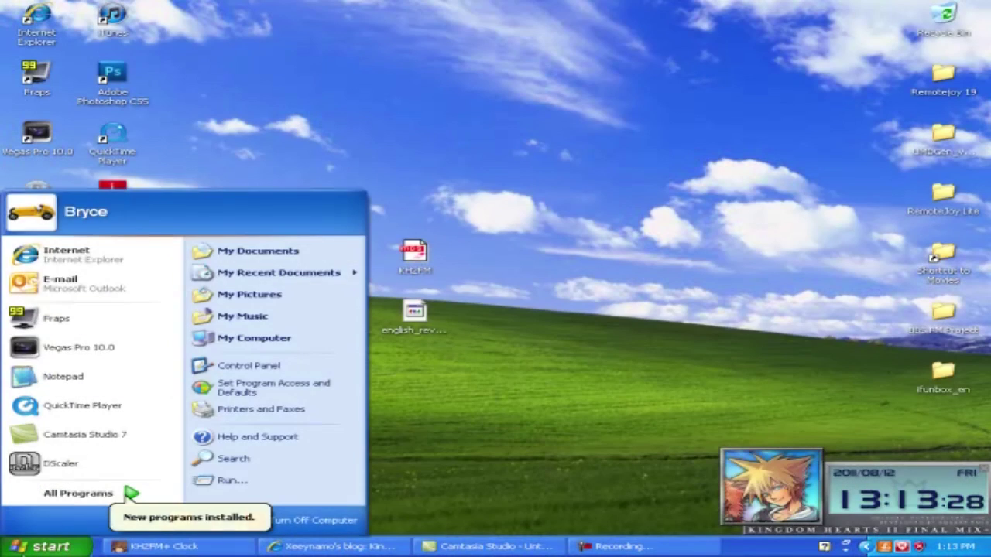
left_click(252, 343)
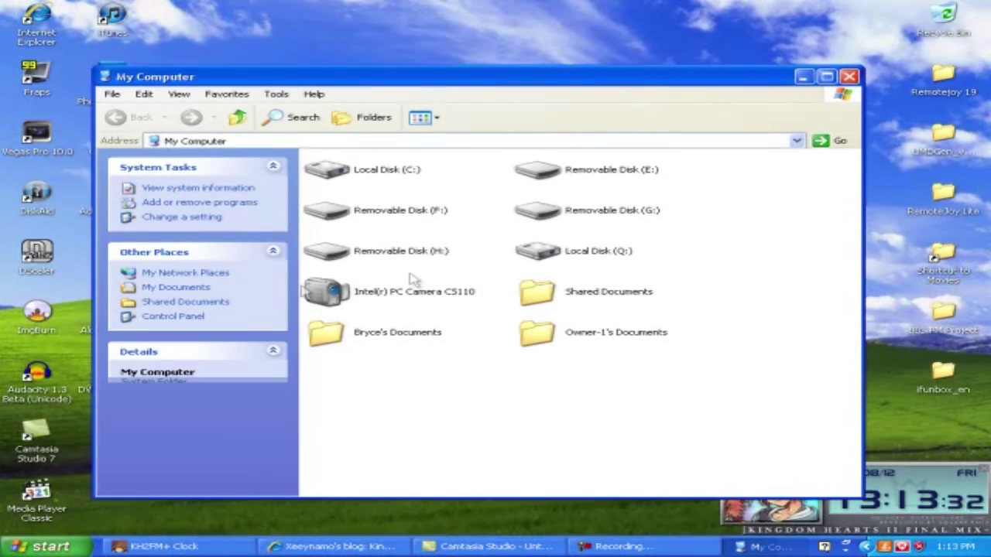
double_click(340, 170)
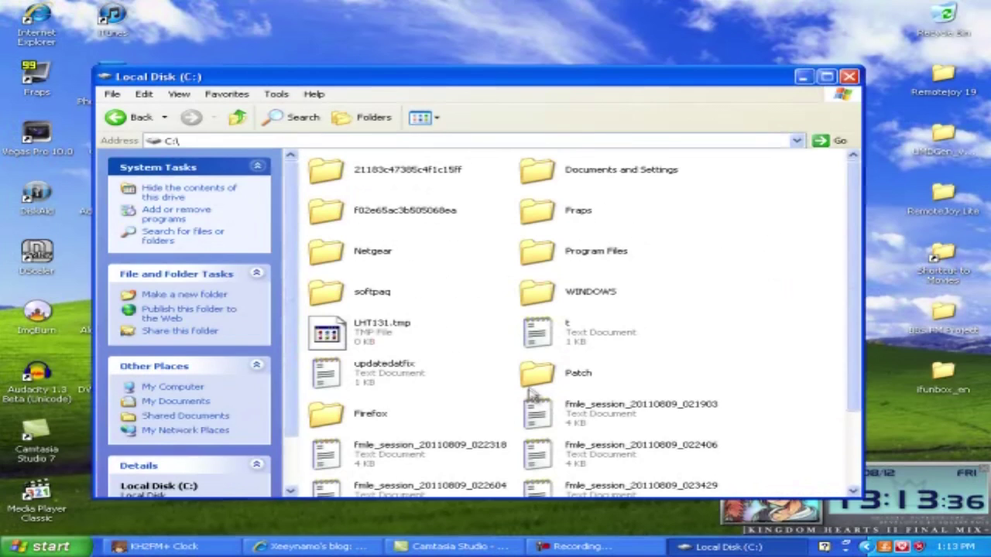
double_click(532, 385)
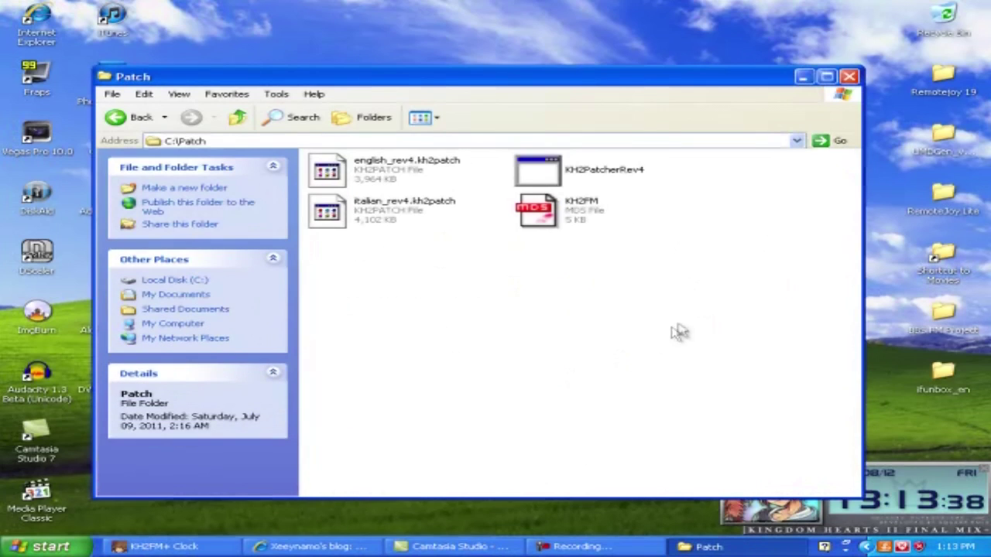
Select all four files in C:\Patch, dismiss the open prompts, and delete them.
mouse_move(719, 318)
left_mouse_down()
mouse_move(309, 153)
mouse_move(349, 159)
left_mouse_up()
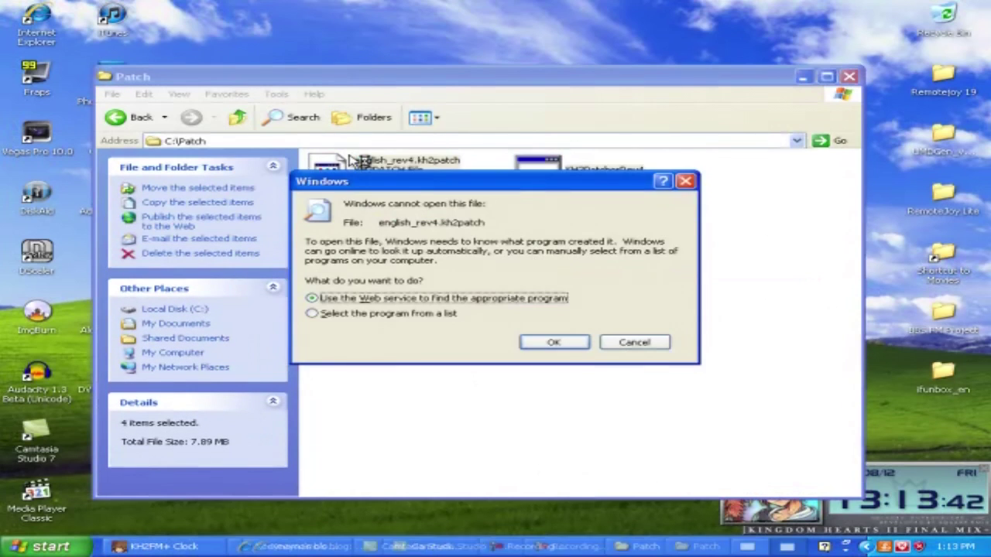
left_click(672, 108)
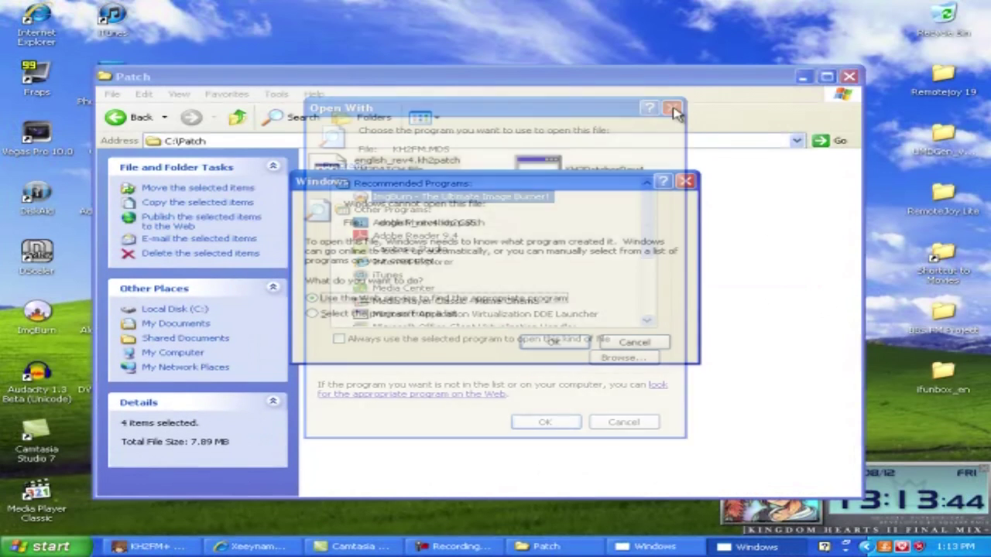
left_click(633, 340)
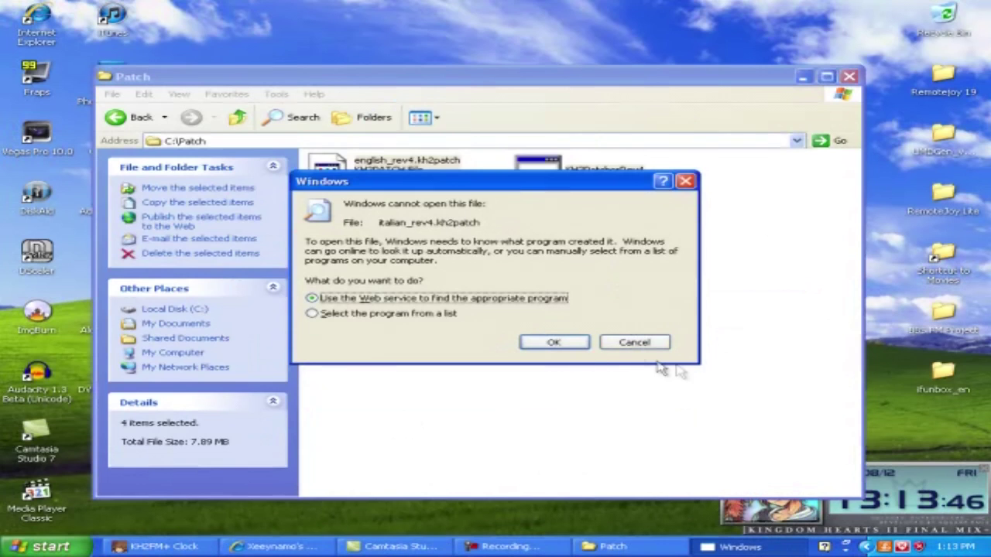
left_click(634, 341)
key("Delete")
left_click(551, 301)
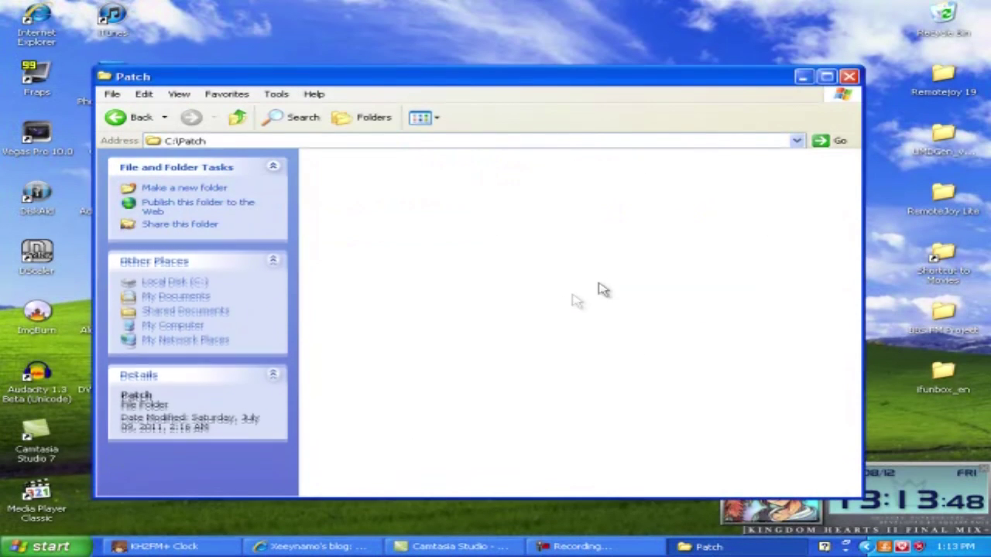
Select the four KH2 desktop files, then navigate Explorer back to Local Disk (C:).
left_click(804, 79)
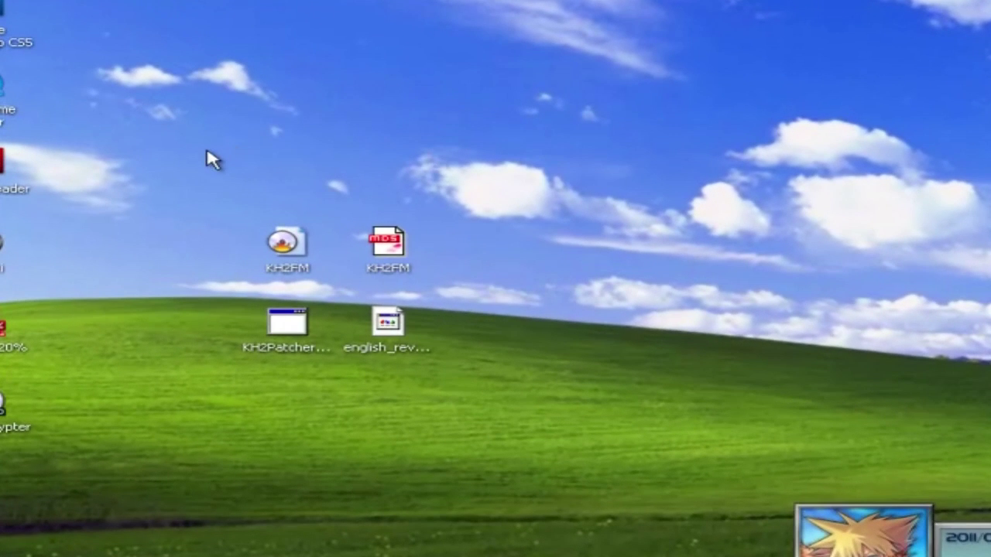
mouse_move(208, 153)
left_mouse_down()
mouse_move(404, 369)
mouse_move(478, 395)
left_mouse_up()
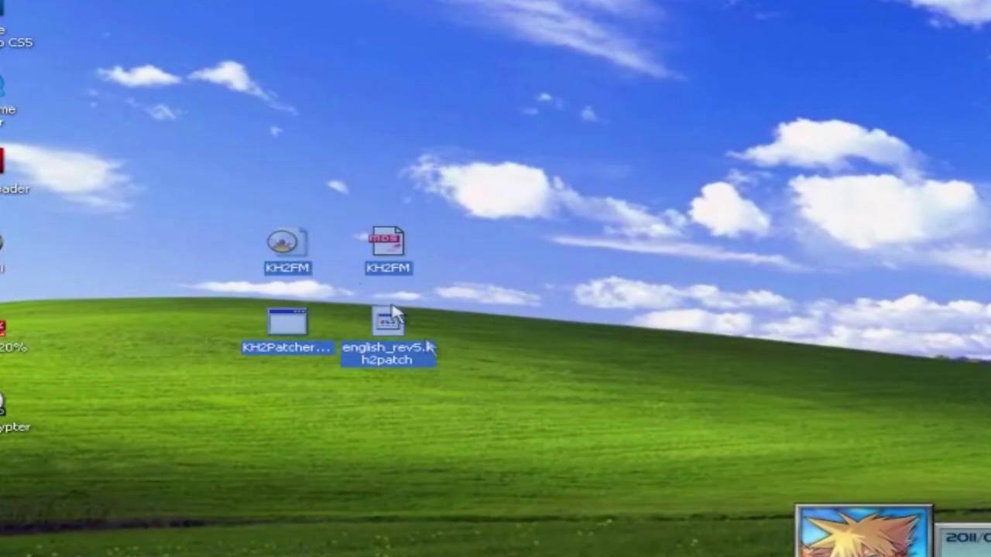
key("alt+Tab")
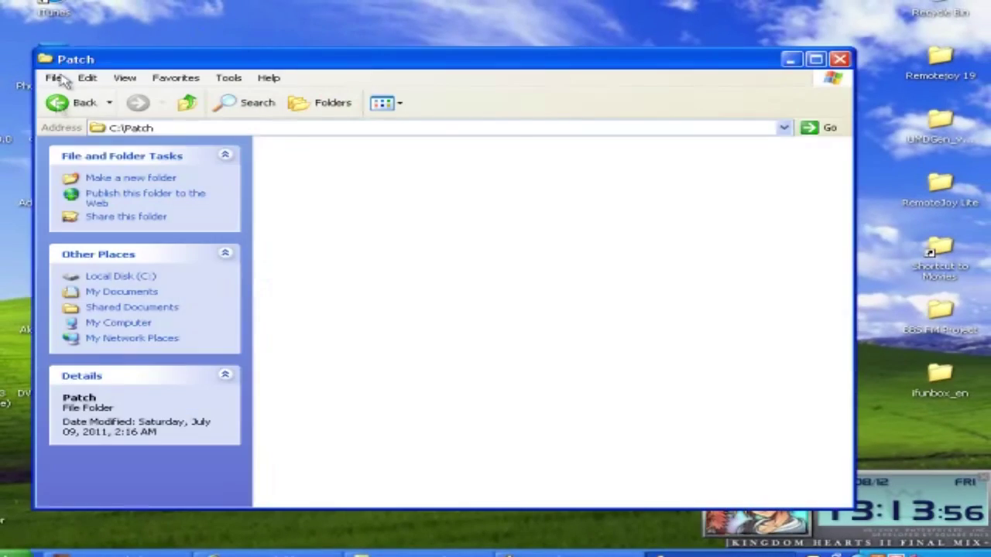
left_click(58, 103)
left_click(62, 103)
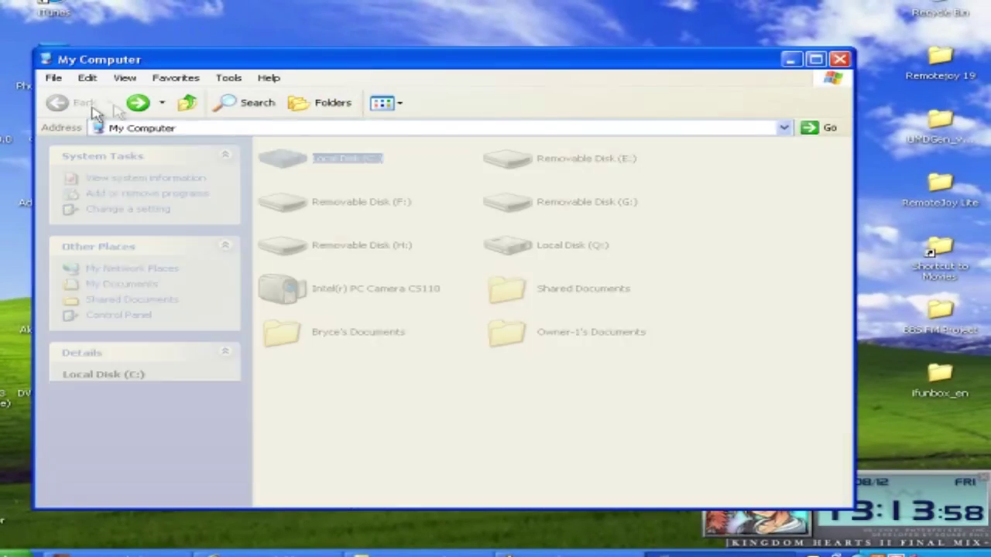
left_click(138, 103)
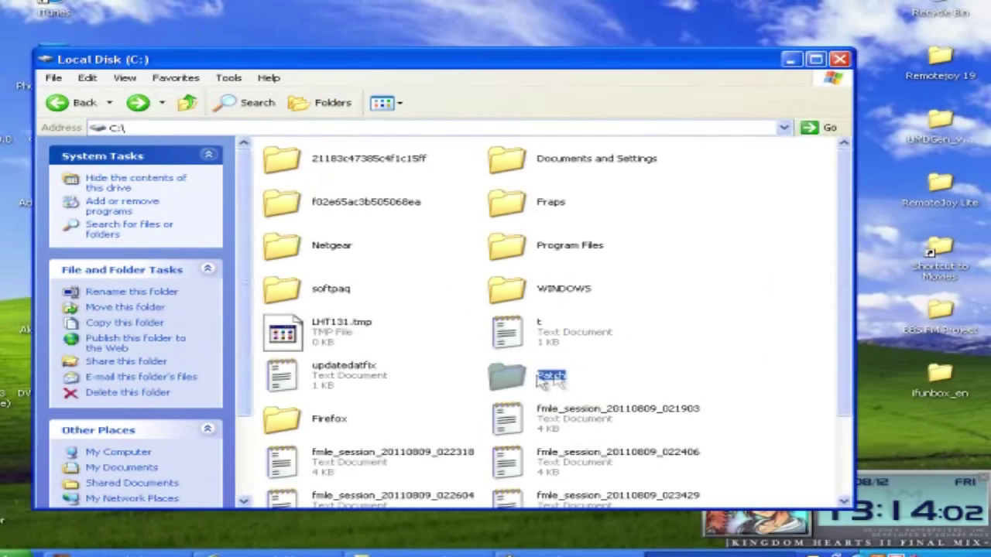
mouse_move(533, 385)
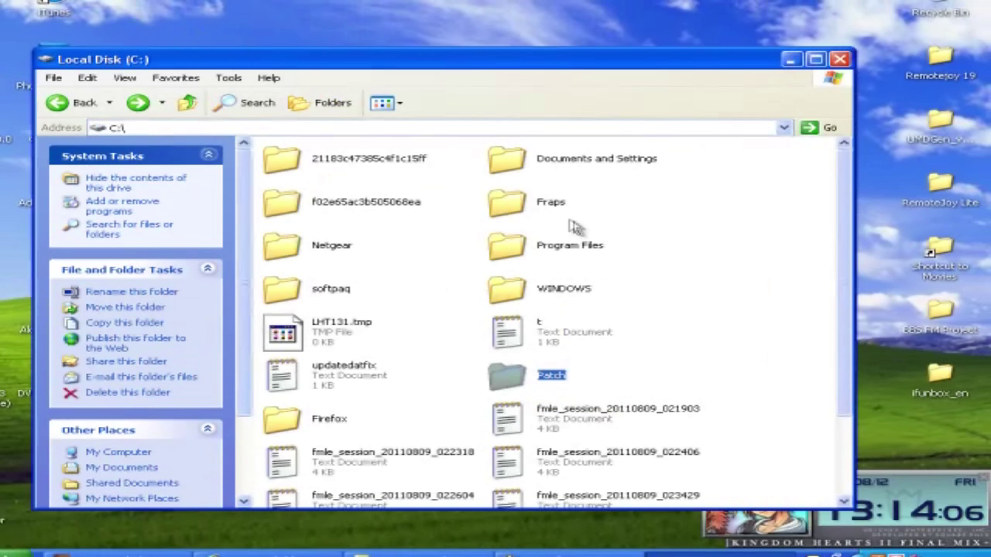
left_click(561, 261)
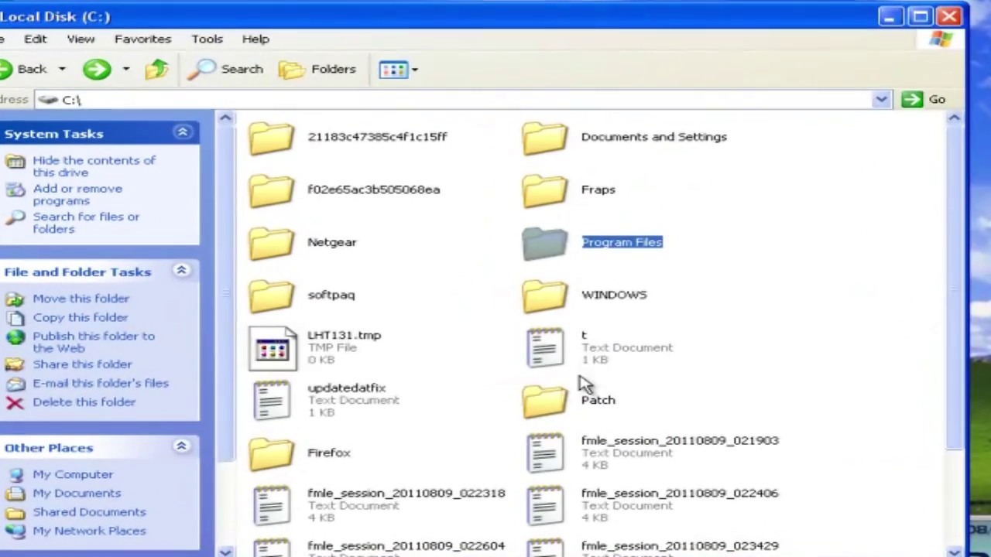
Move the four KH2 files into C:\Patch and launch KH2PatcherRev4, allowing it to run.
double_click(586, 399)
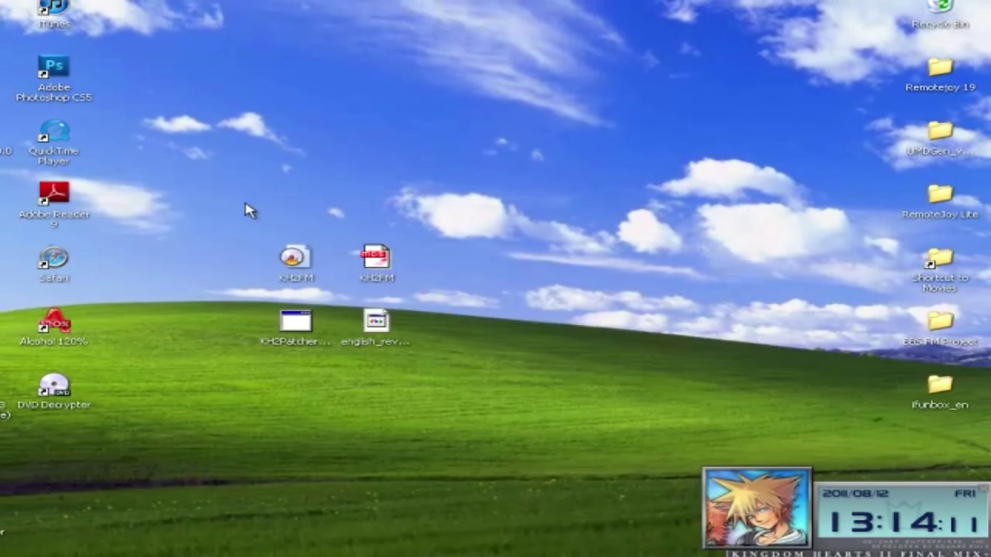
left_click_drag(250, 210, 457, 414)
mouse_move(394, 333)
left_mouse_down()
mouse_move(611, 472)
mouse_move(643, 542)
mouse_move(460, 249)
left_mouse_up()
left_click(627, 318)
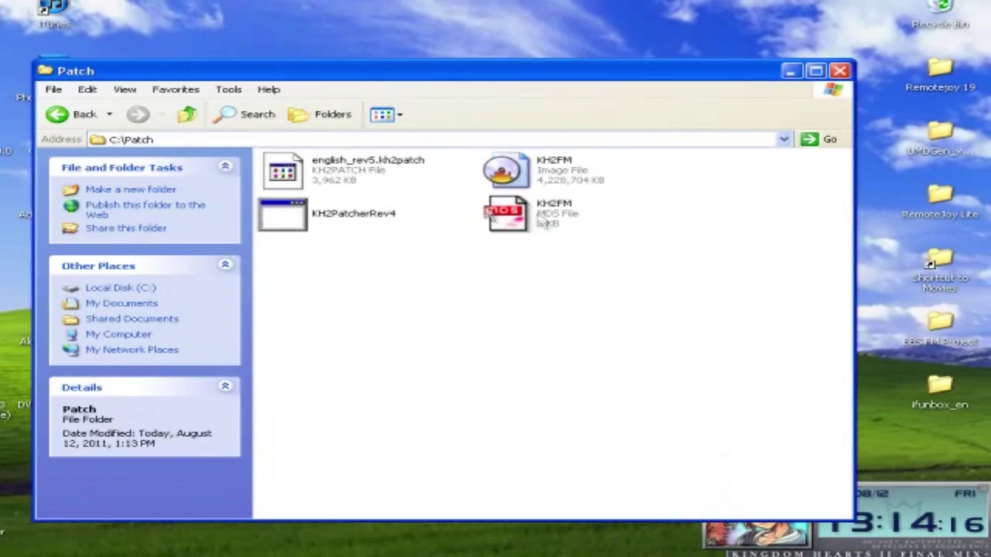
double_click(298, 222)
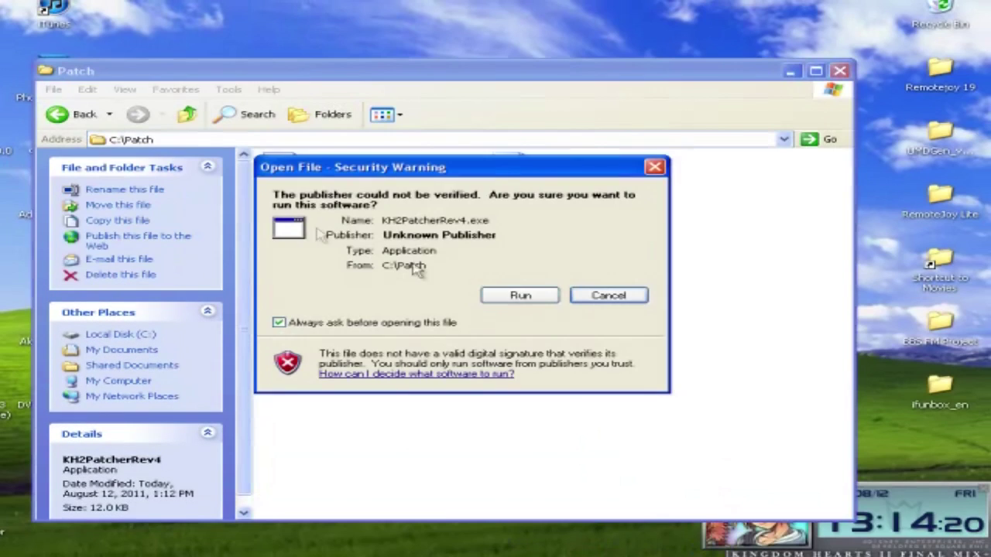
left_click(522, 297)
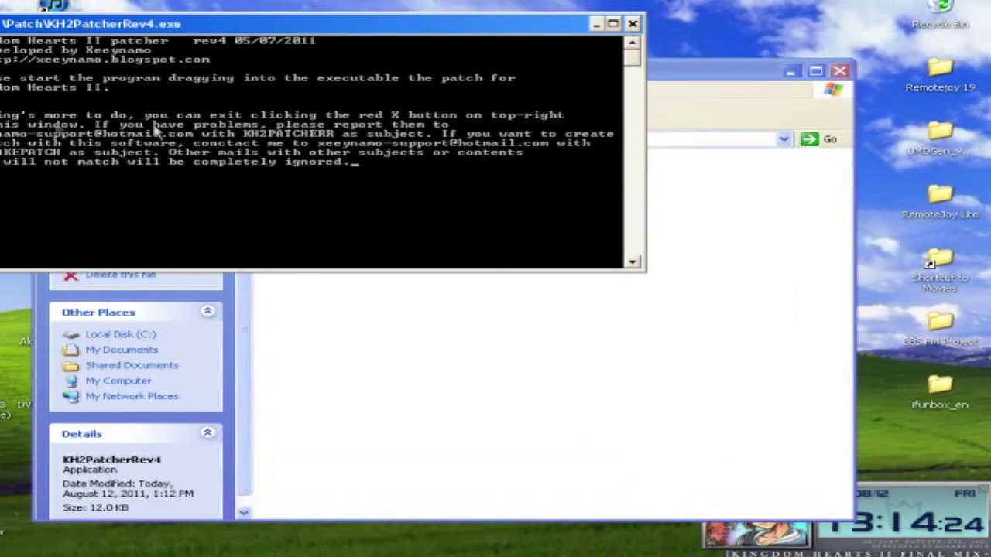
Drop english_rev5.kh2patch onto KH2PatcherRev4 and allow it past the security warning.
left_click(634, 26)
mouse_move(322, 172)
left_mouse_down()
mouse_move(356, 200)
mouse_move(321, 174)
mouse_move(300, 223)
left_mouse_up()
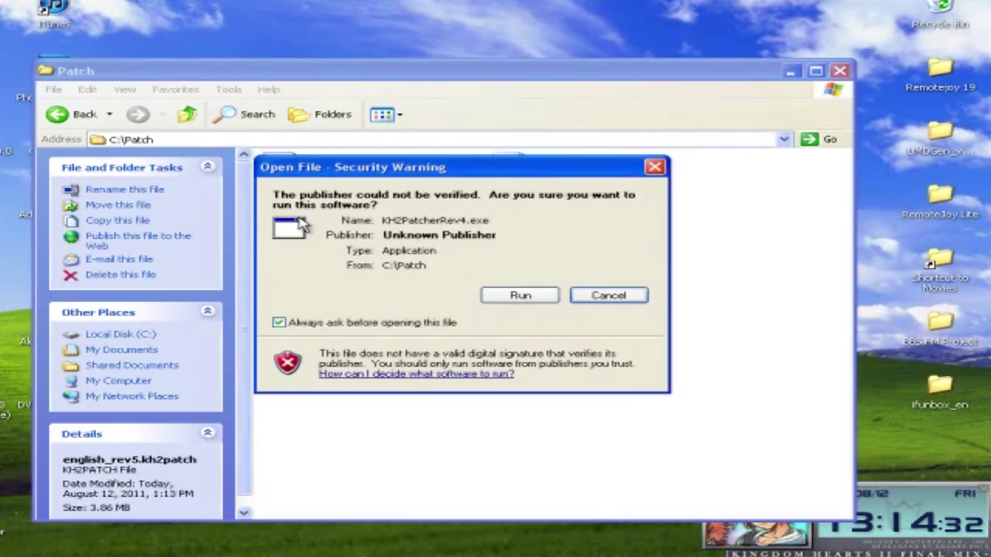
left_click(517, 295)
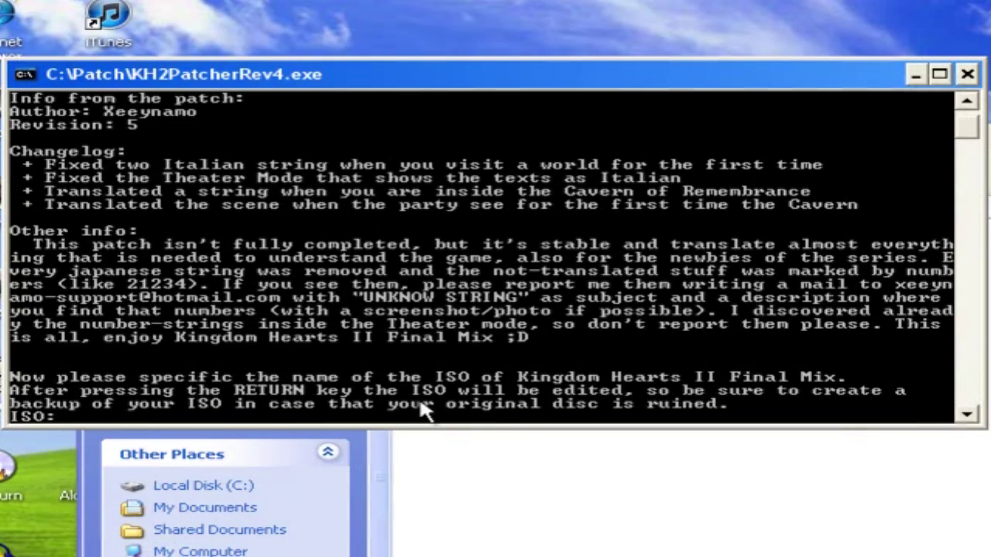
mouse_move(554, 82)
left_mouse_down()
mouse_move(582, 103)
mouse_move(612, 194)
left_mouse_up()
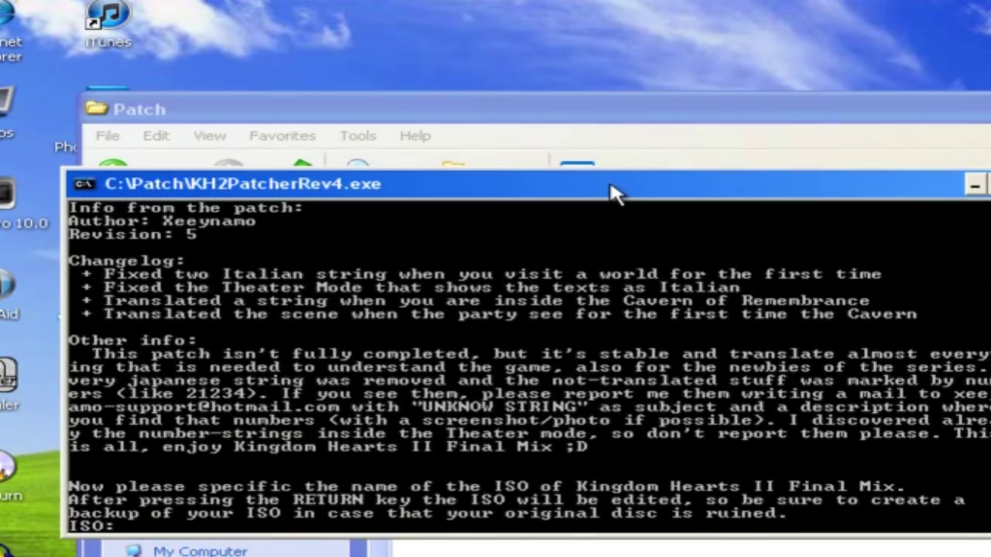
left_click(771, 138)
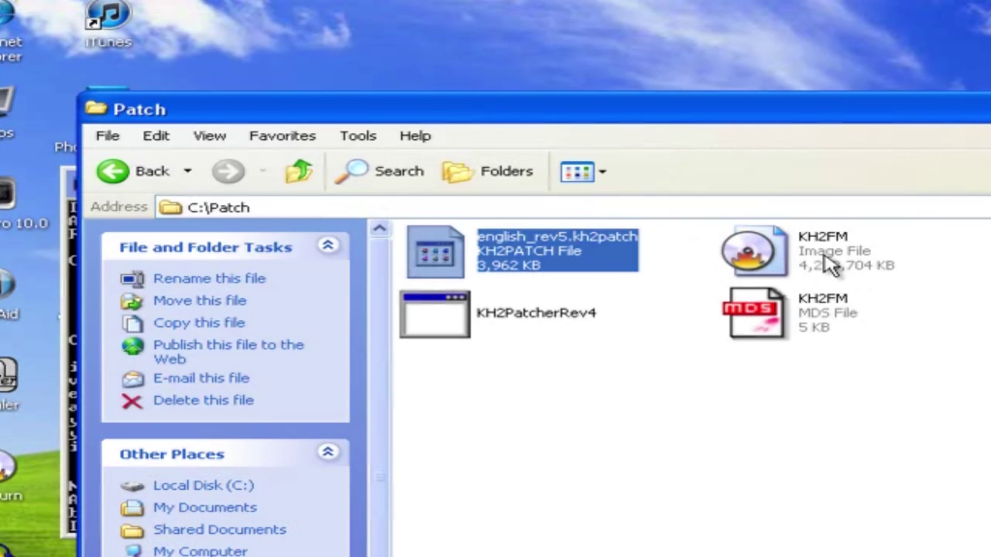
mouse_move(830, 263)
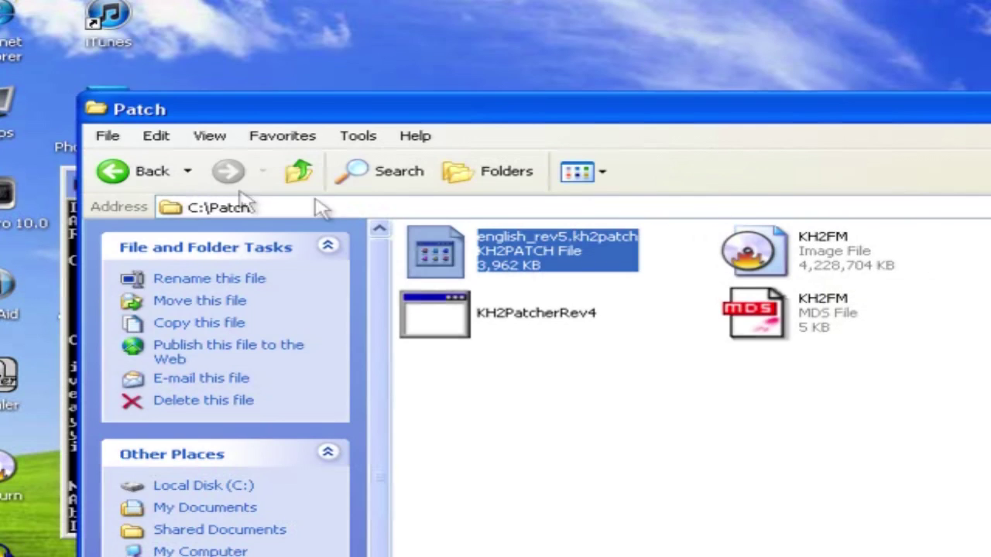
left_click(111, 179)
left_click(111, 180)
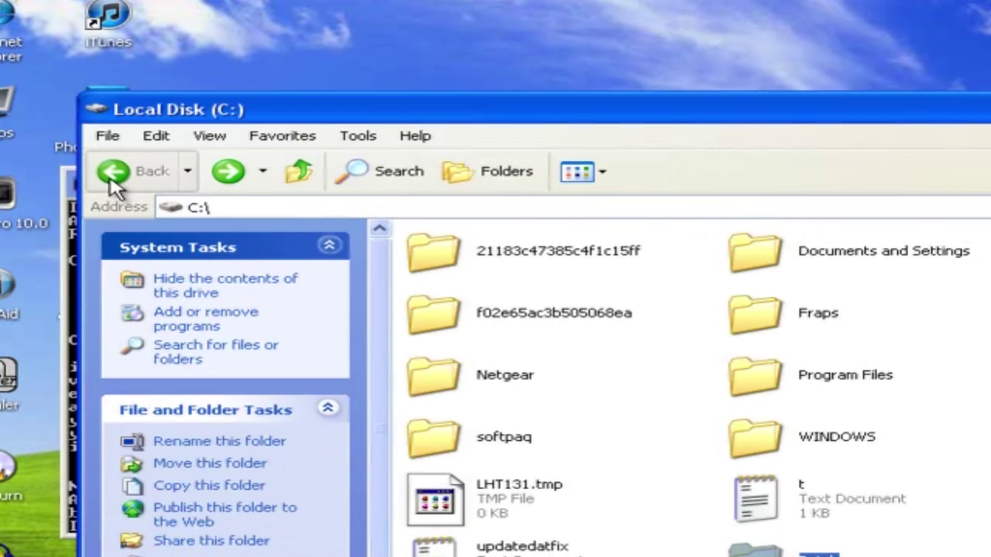
mouse_move(485, 257)
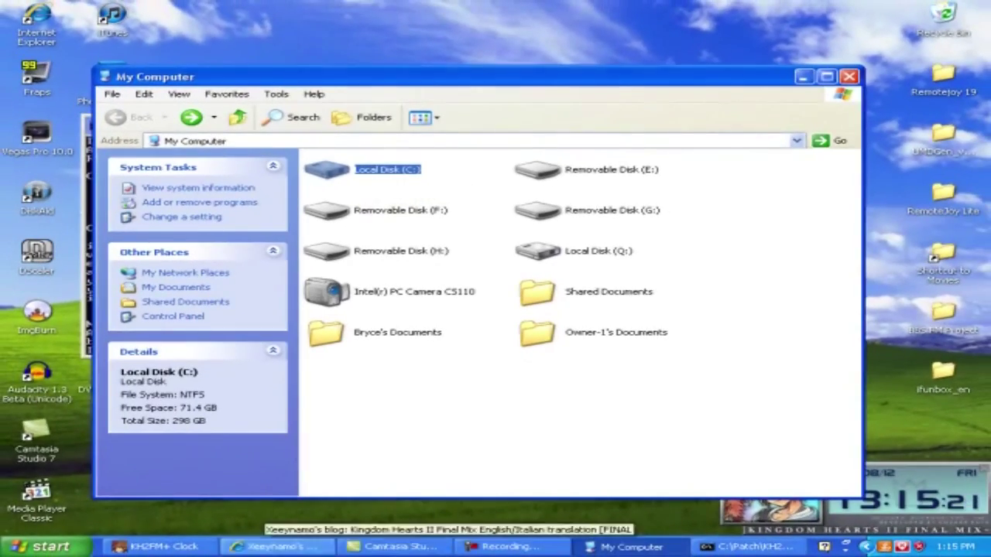
left_click(271, 548)
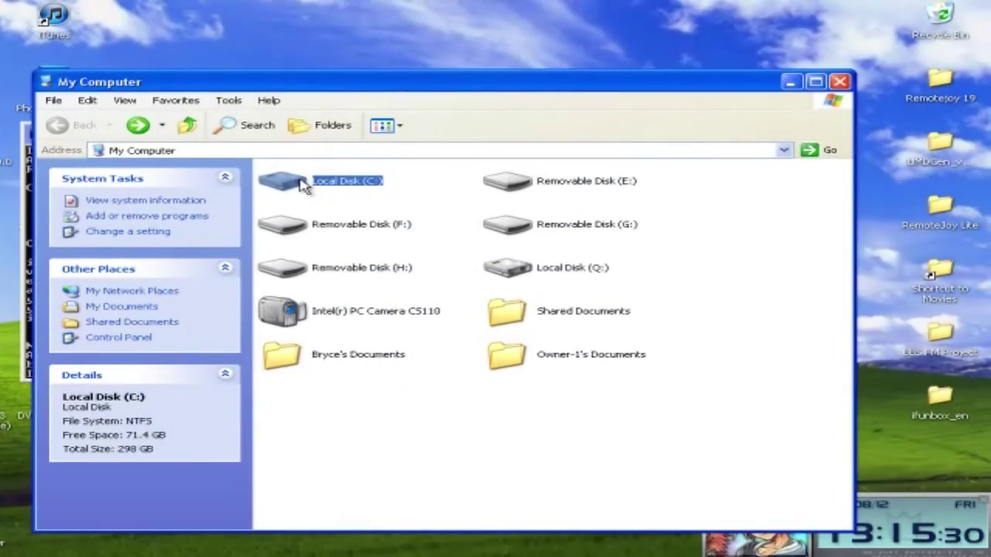
double_click(300, 183)
left_click(518, 401)
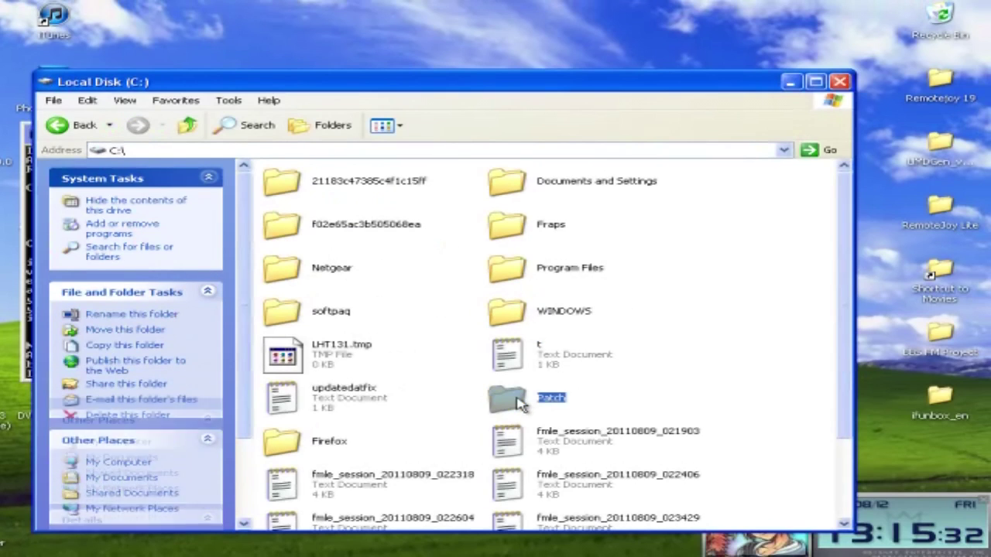
double_click(504, 399)
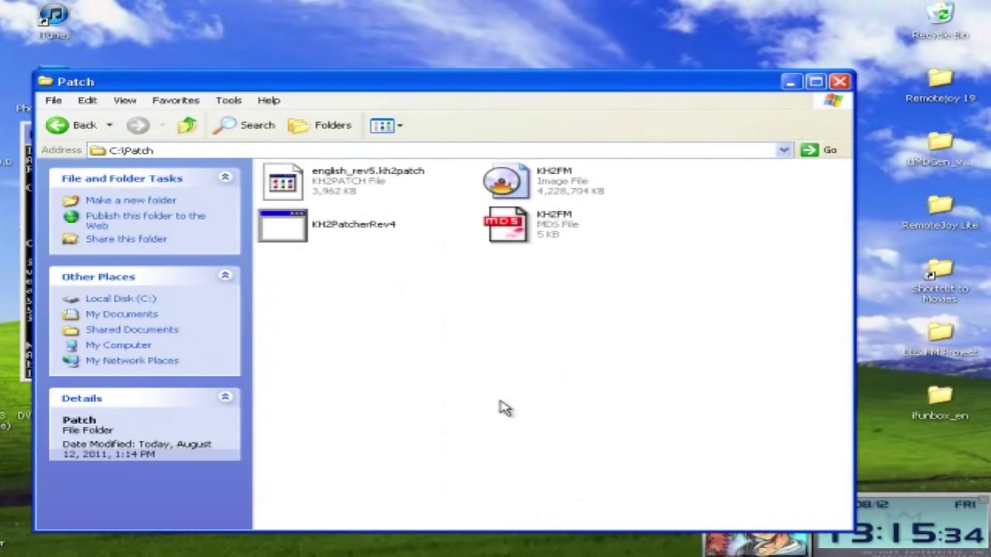
left_click(33, 135)
Submit KH2FM.ISO at the ISO prompt, then close the patcher after it fails to open it.
left_click(461, 379)
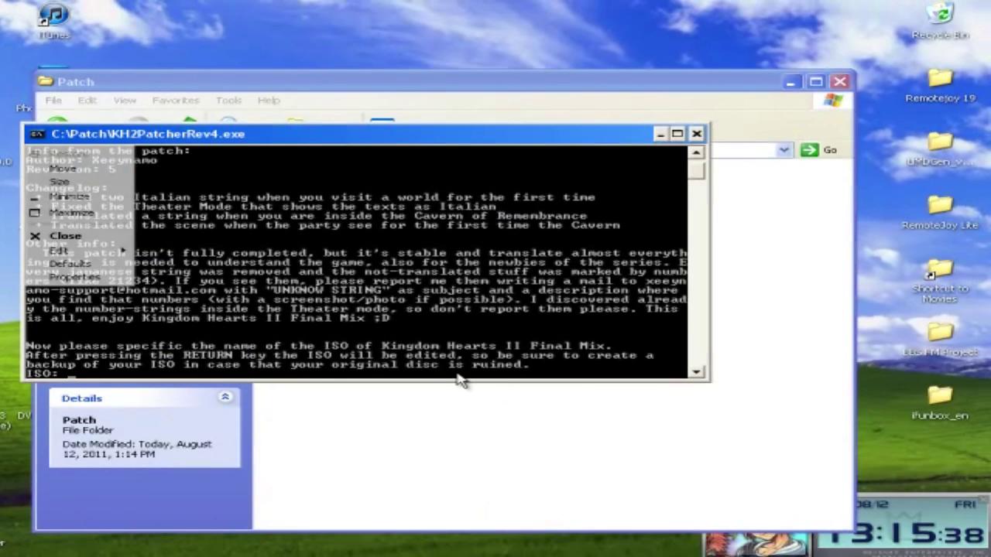
type("K")
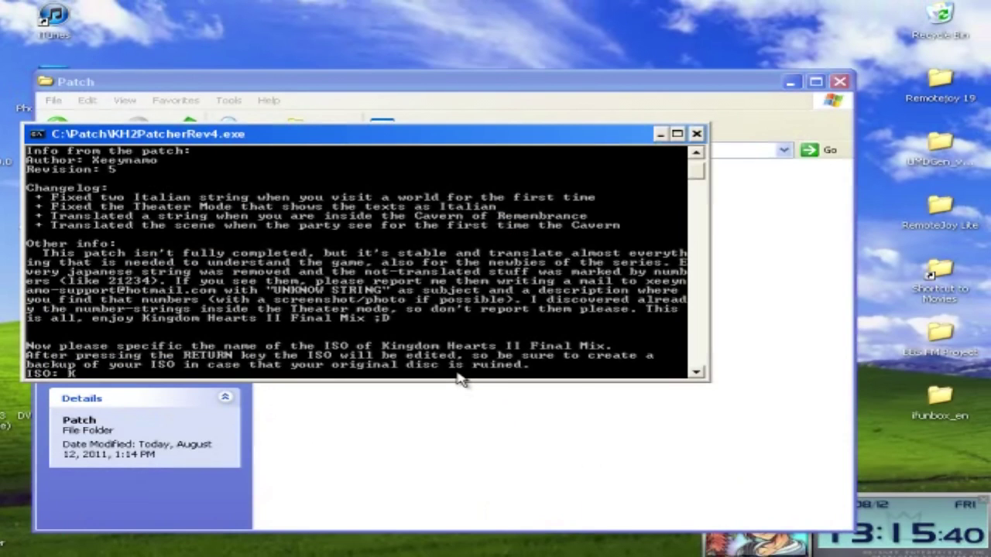
type("H2")
type("FM.iso")
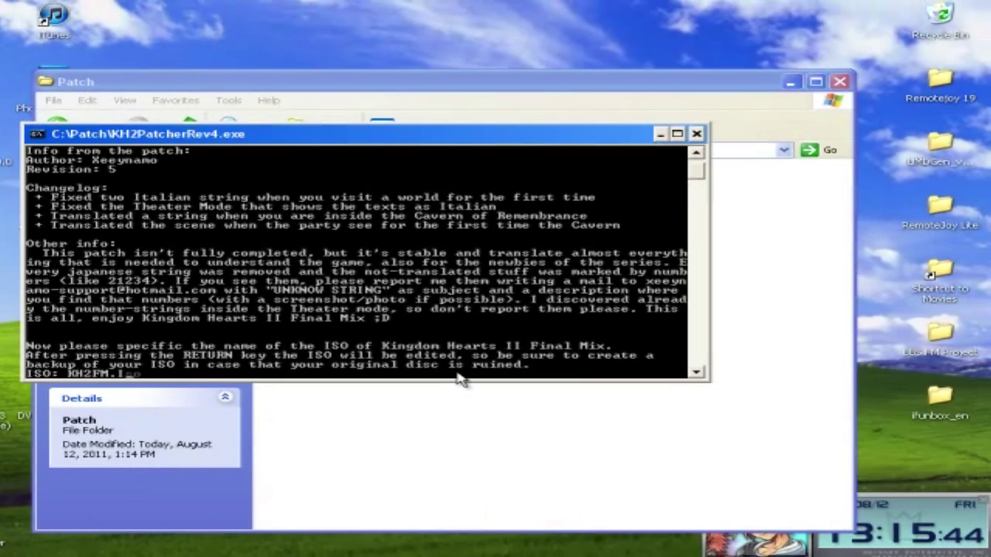
key("BackSpace")
key("BackSpace")
type("SO")
key("Return")
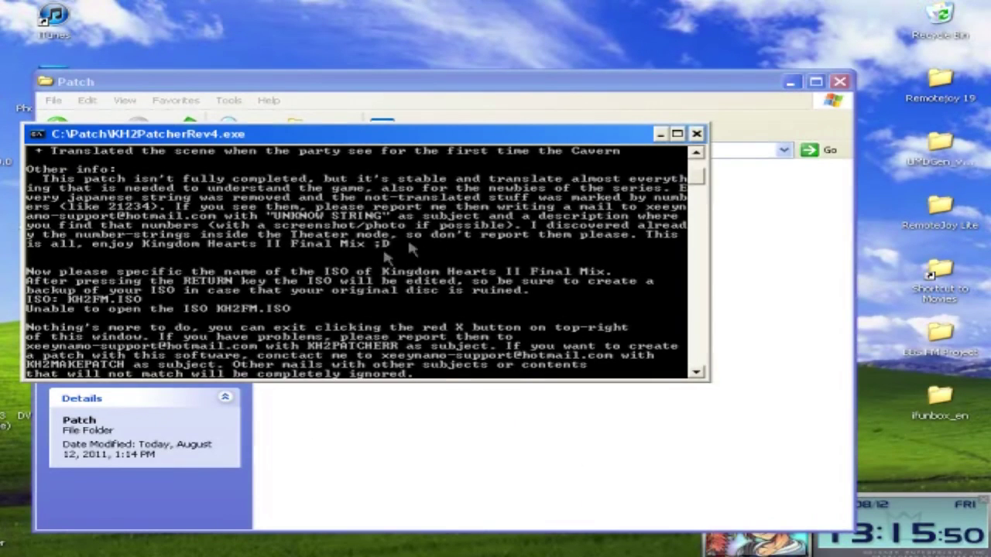
left_click(696, 134)
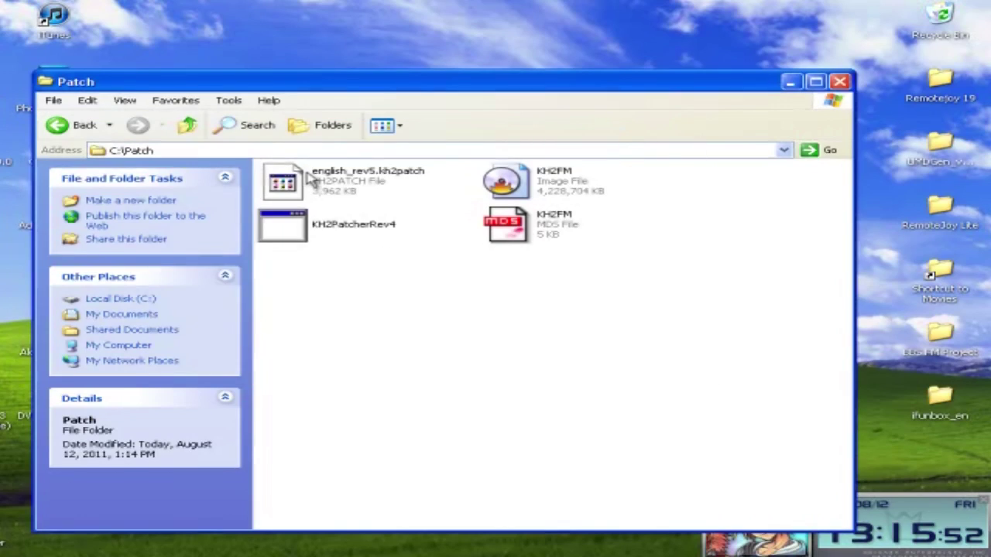
Reopen english_rev5.kh2patch in the patcher, allow it to run, and submit C:\Patch\KH2FM.ISO.
left_click(287, 190)
double_click(288, 227)
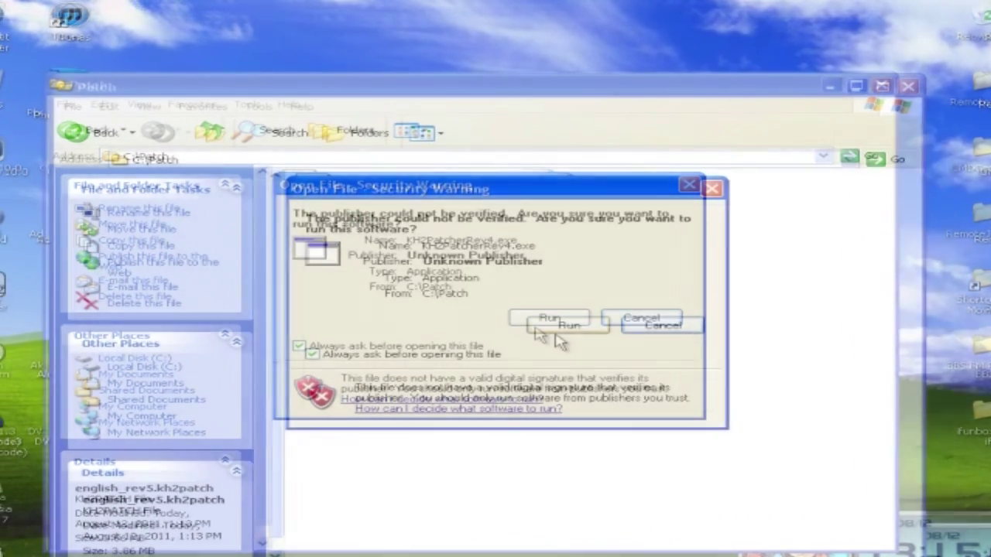
left_click(521, 305)
type("C:\\Patch\\KH2FM.ISO")
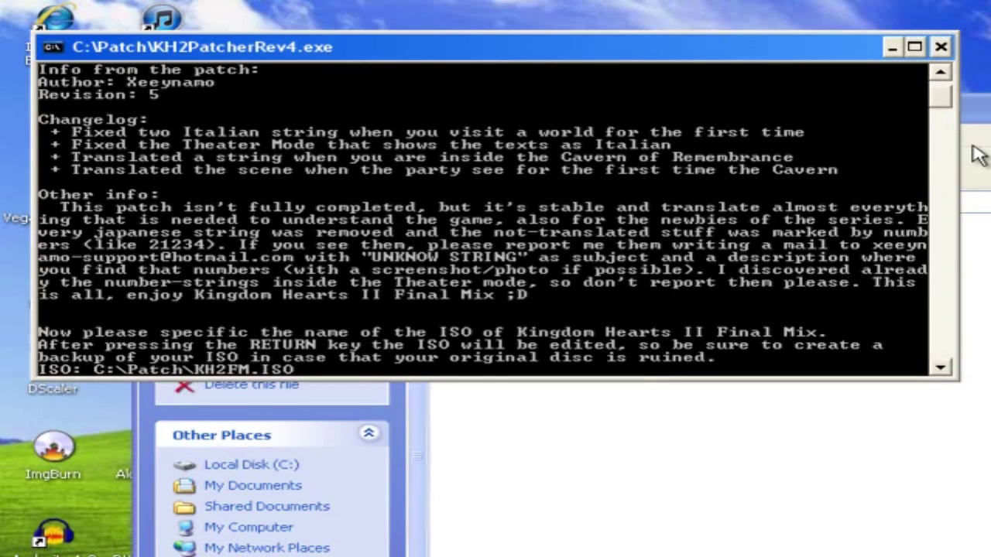
key("Return")
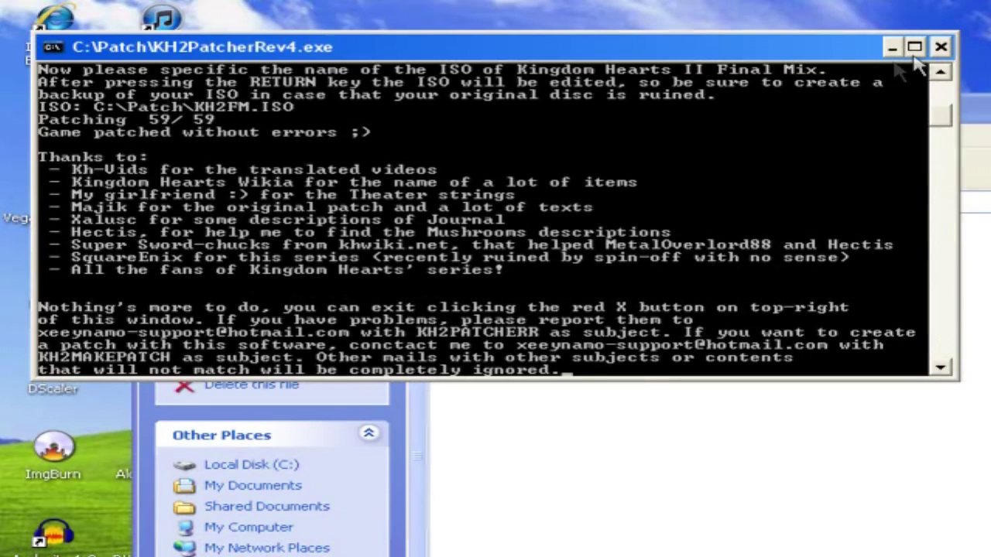
Close the patcher once all 59 parts are applied without errors.
left_click(940, 48)
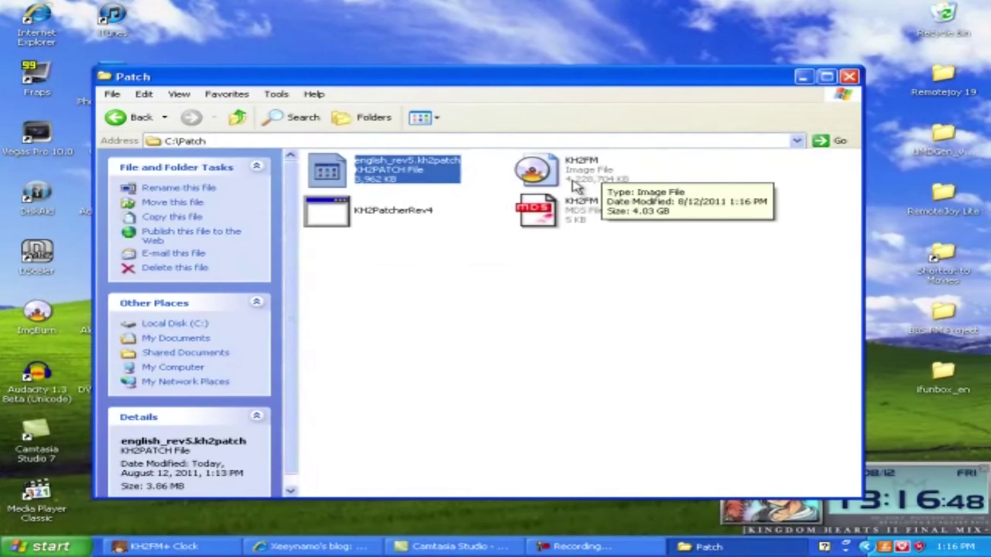
Deselect KH2FM and minimize the C:\Patch window to reveal the desktop.
left_click(497, 331)
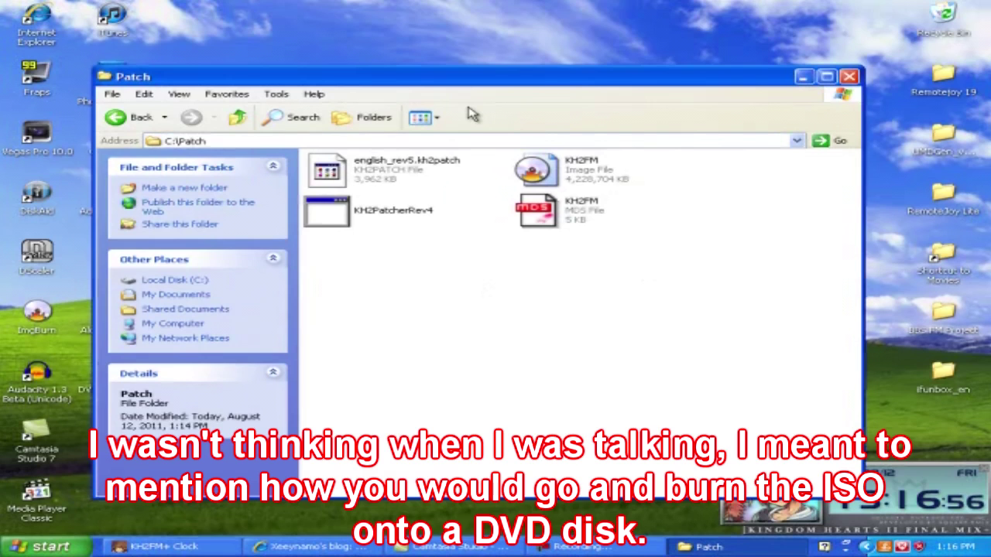
left_click(802, 79)
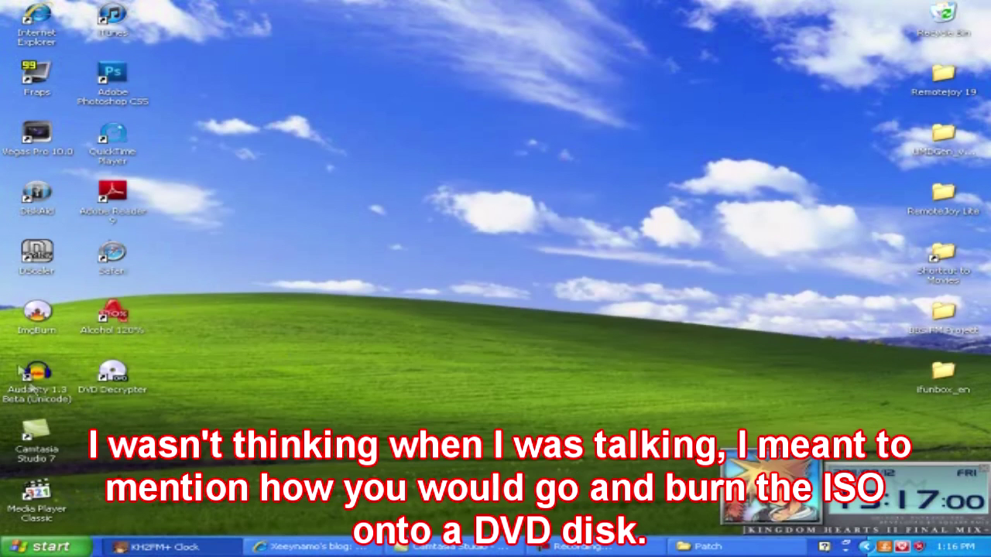
Launch ImgBurn from the desktop and choose 'Write image file to disc' mode.
double_click(35, 310)
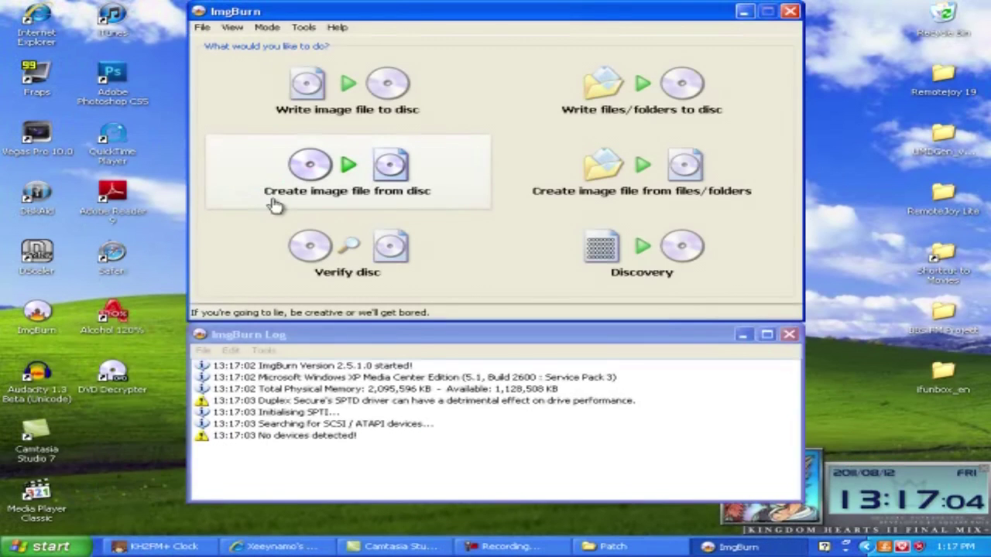
left_click(333, 100)
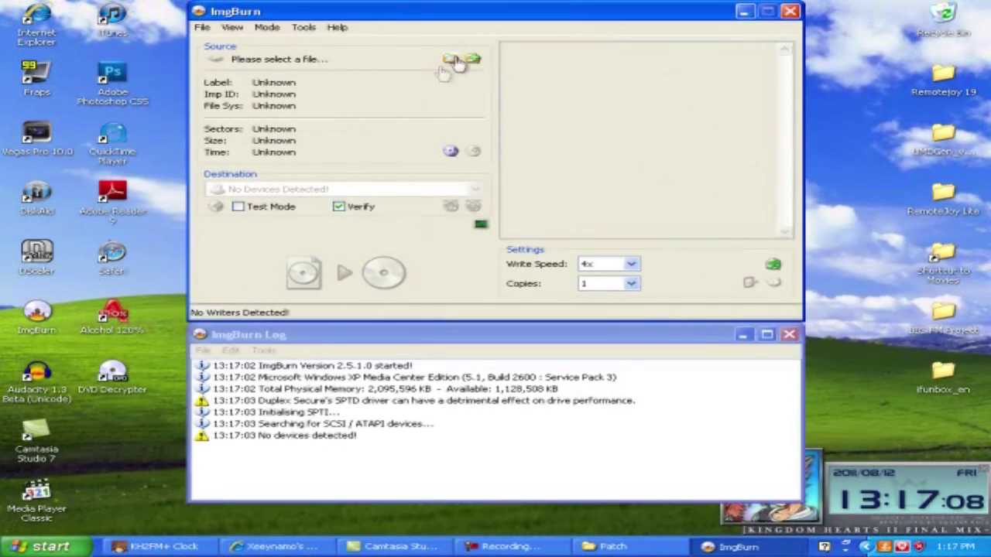